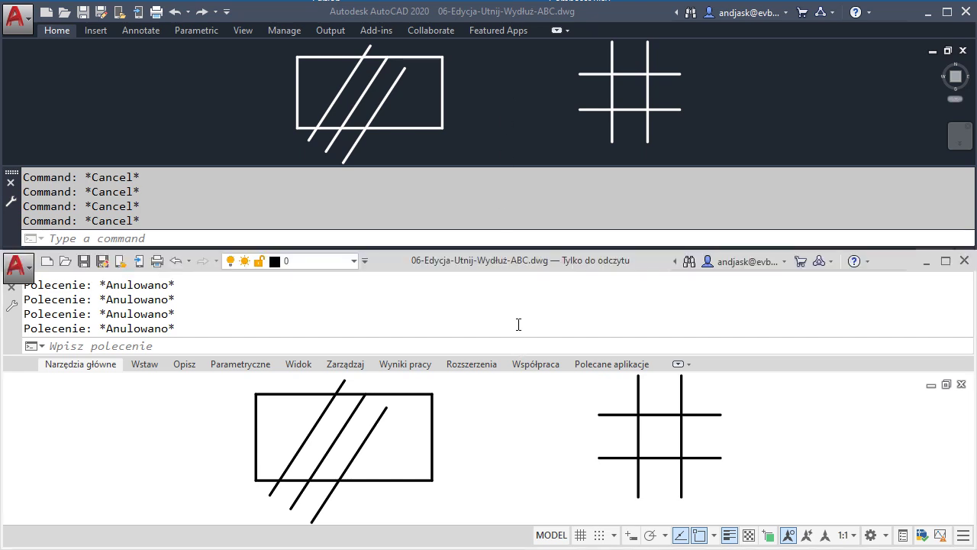
Step: Start TRIM in the English window using all objects as edges, cancel it, then switch to the Polish window
{"action": "left_click", "coordinate": [475, 104]}
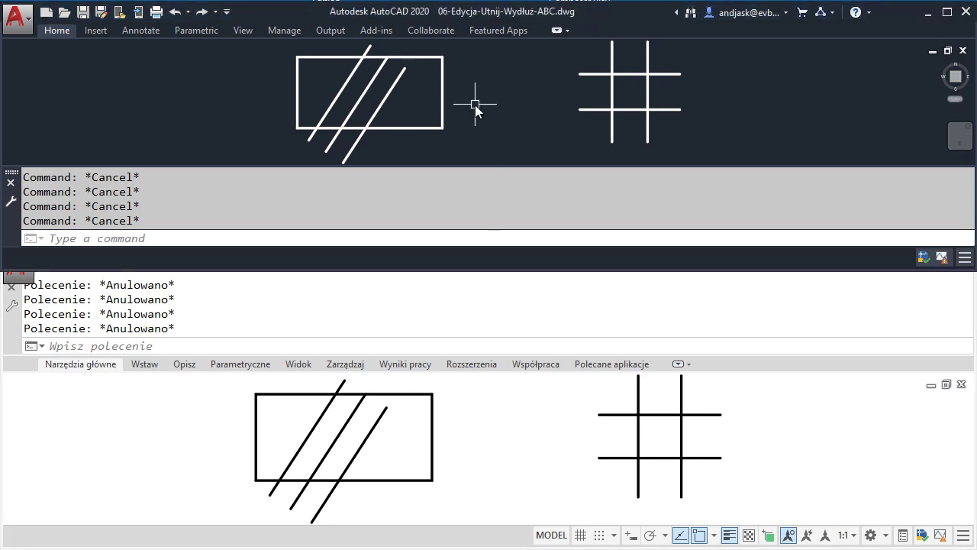
{"action": "type", "text": "tri"}
{"action": "type", "text": "m"}
{"action": "key", "text": "Return"}
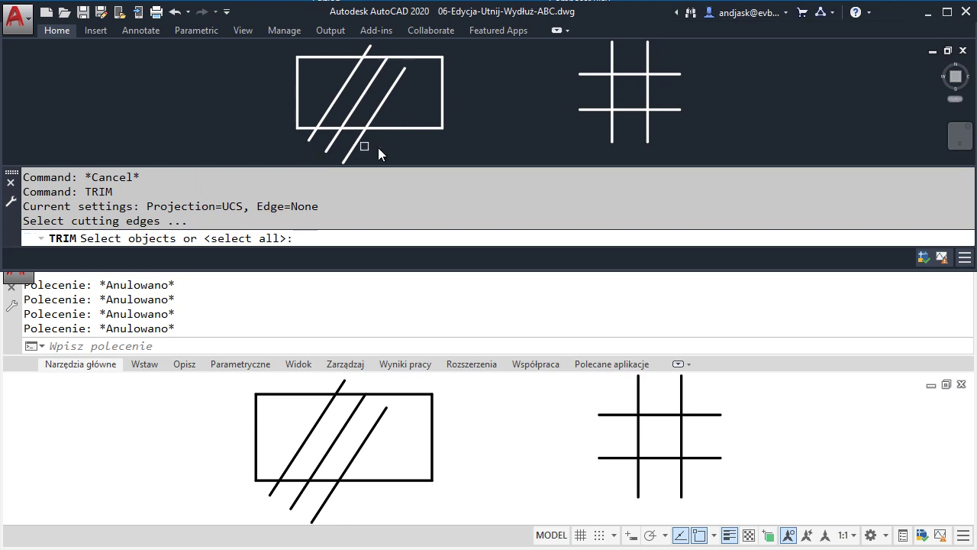
{"action": "key", "text": "Return"}
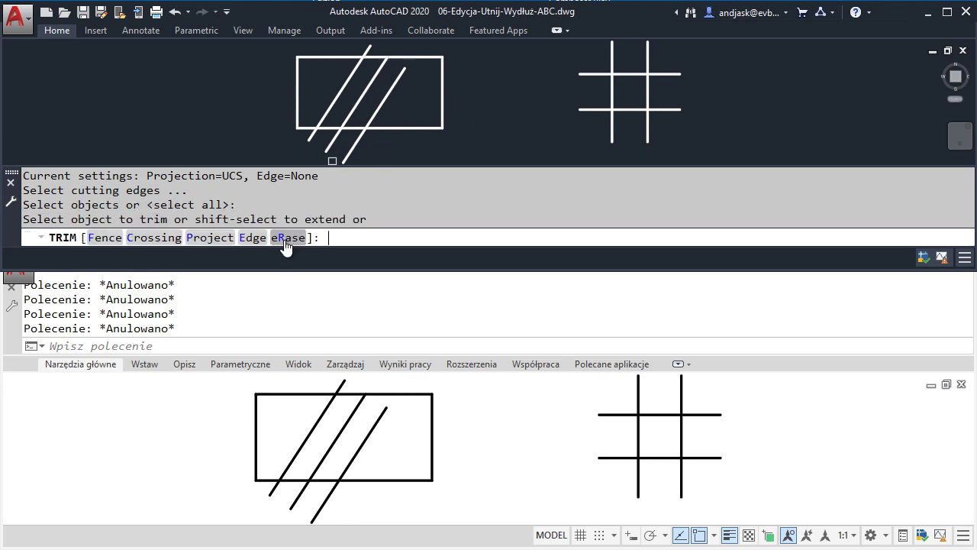
{"action": "left_click", "coordinate": [663, 93]}
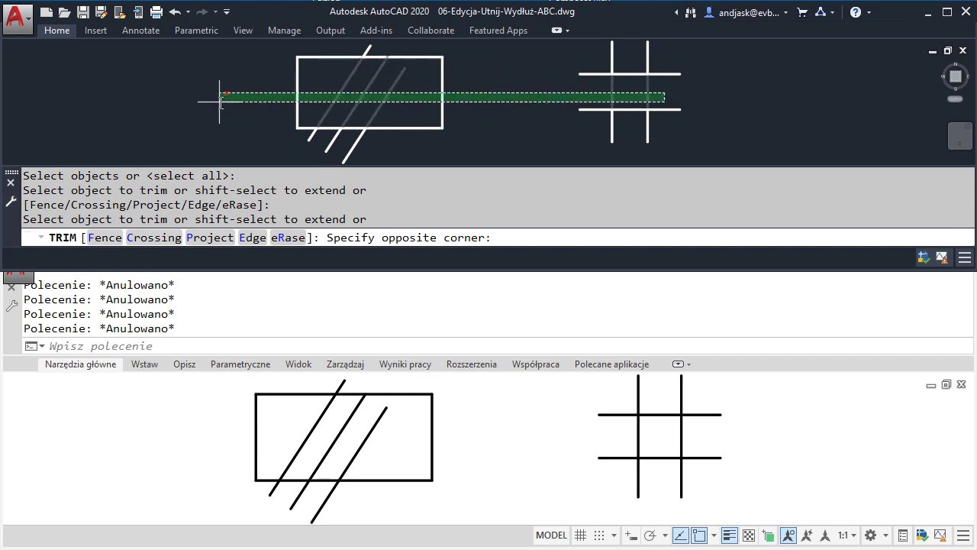
{"action": "key", "text": "Escape"}
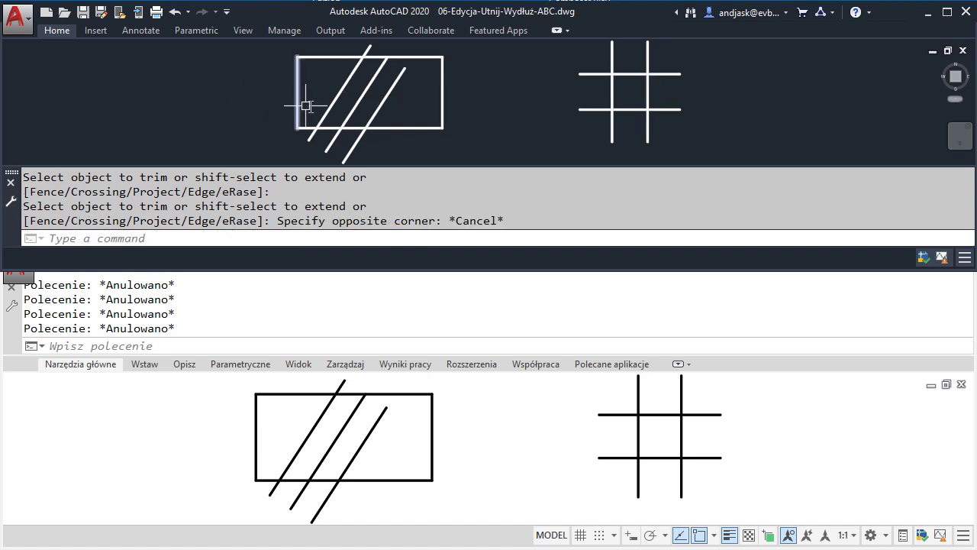
{"action": "left_click", "coordinate": [638, 315]}
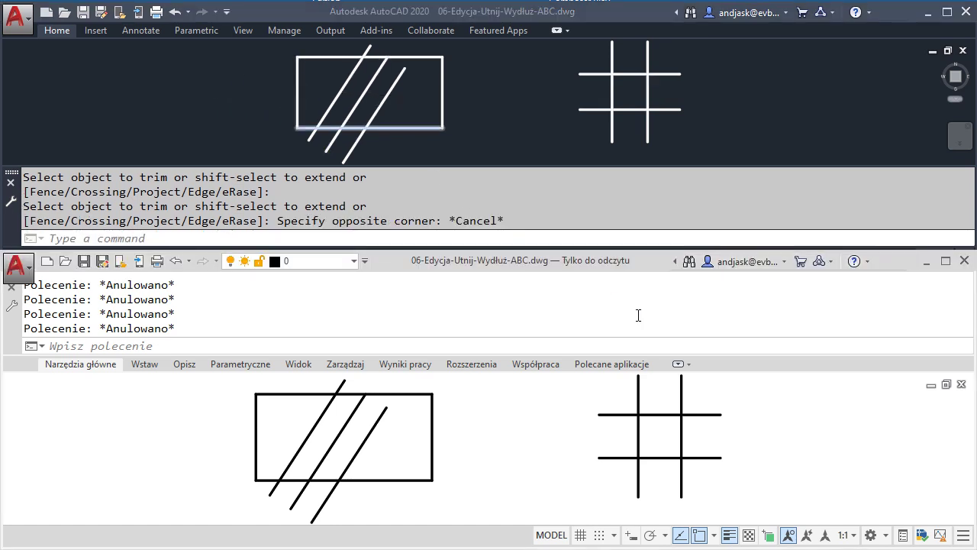
Step: Run UTNIJ with all edges, cancel the empty crossing window in the grid, then return to the English window
{"action": "type", "text": "utnij"}
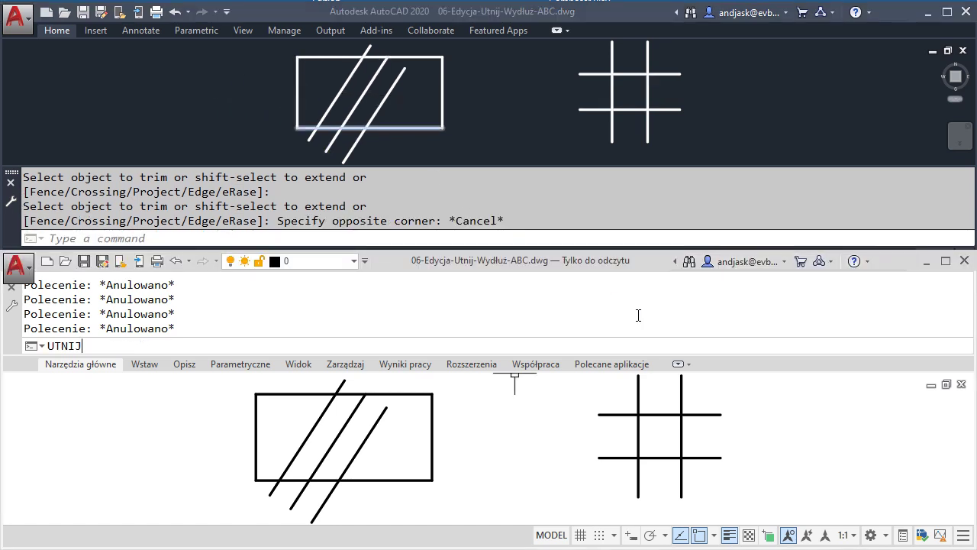
{"action": "key", "text": "Return"}
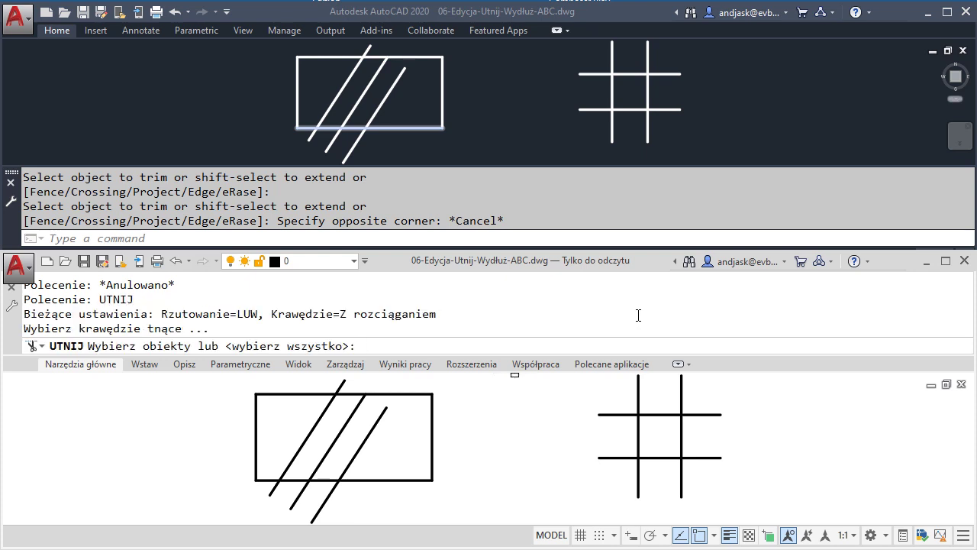
{"action": "key", "text": "Return"}
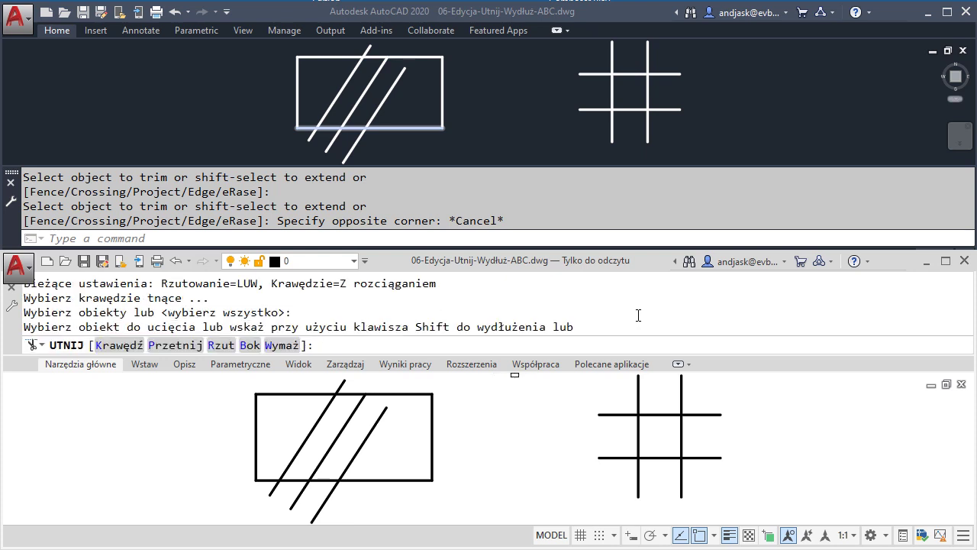
{"action": "left_click", "coordinate": [704, 437]}
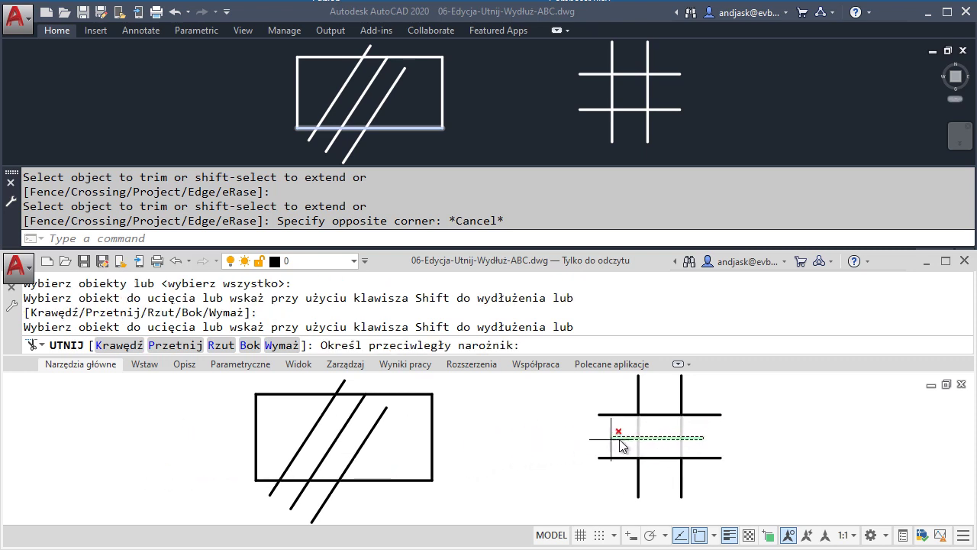
{"action": "left_click", "coordinate": [708, 443]}
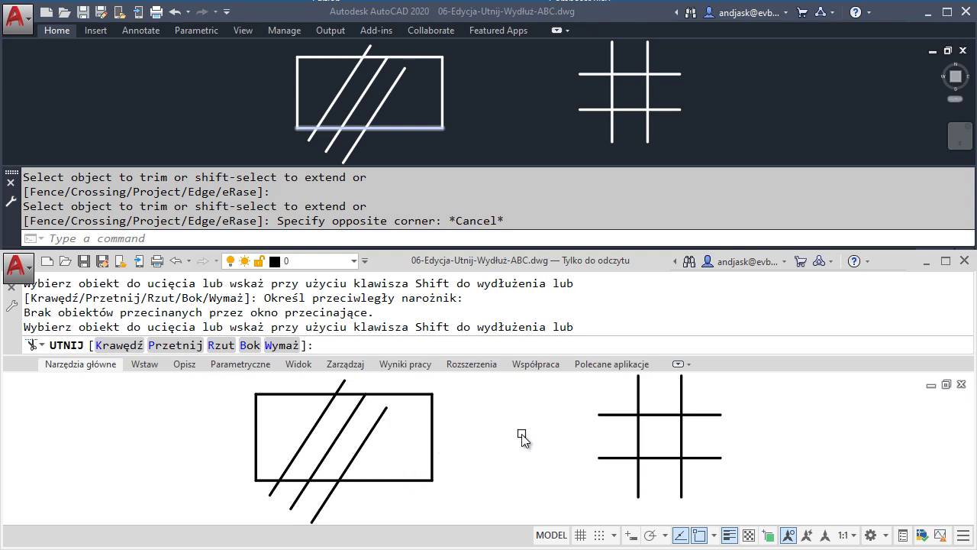
{"action": "key", "text": "Escape"}
{"action": "key", "text": "Escape"}
{"action": "key", "text": "Escape"}
{"action": "key", "text": "Escape"}
{"action": "key", "text": "Escape"}
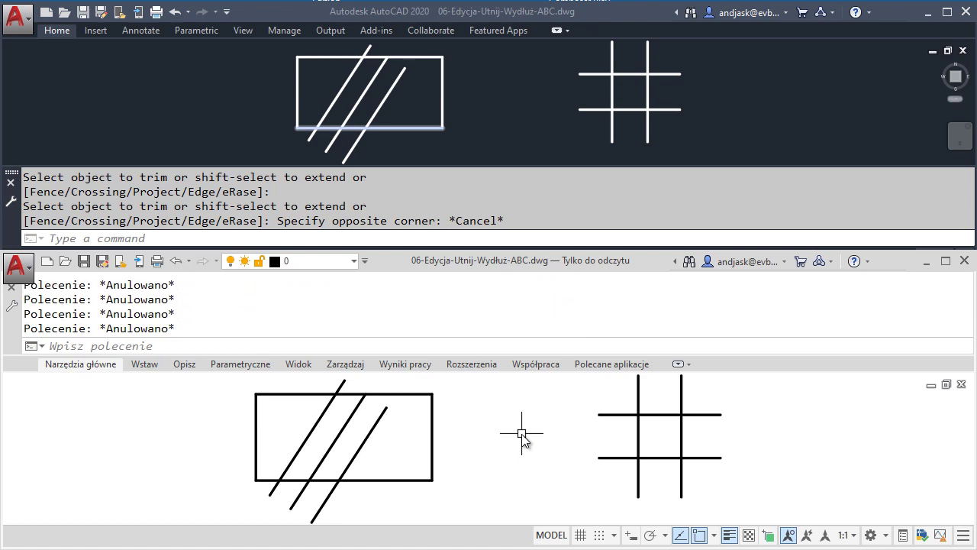
{"action": "left_click", "coordinate": [530, 114]}
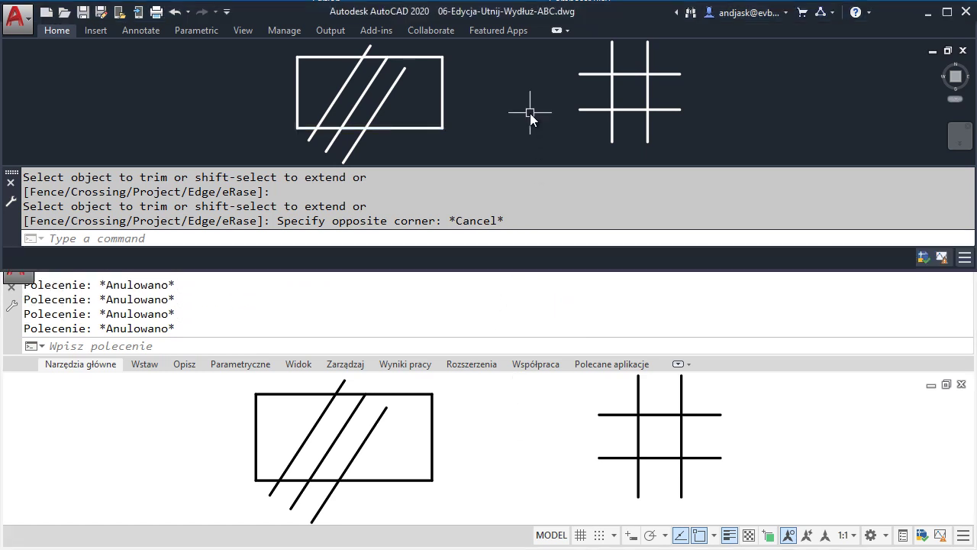
{"action": "key", "text": "Escape"}
{"action": "key", "text": "Escape"}
{"action": "key", "text": "Escape"}
{"action": "key", "text": "Escape"}
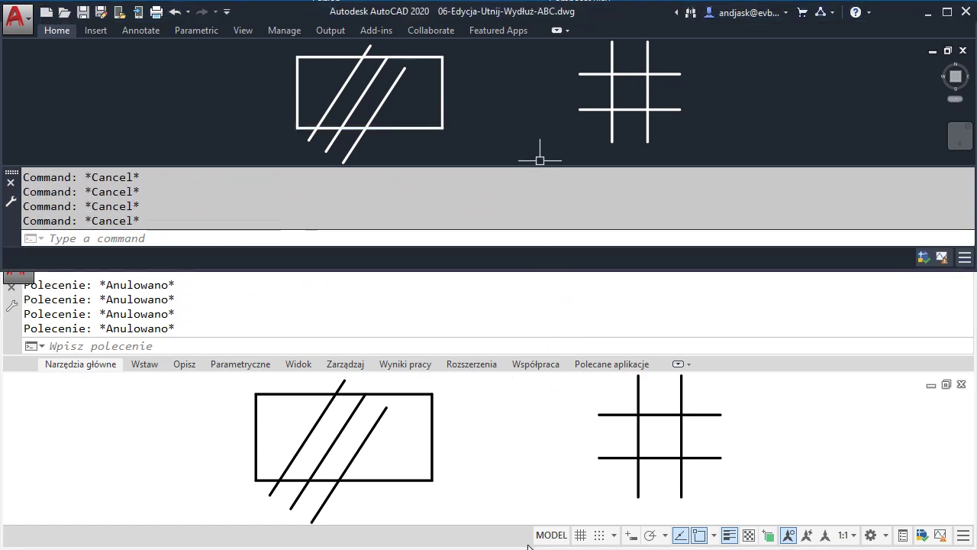
Step: Start UTNIJ in the Polish window
{"action": "left_click", "coordinate": [528, 451]}
{"action": "type", "text": "UTNIJ"}
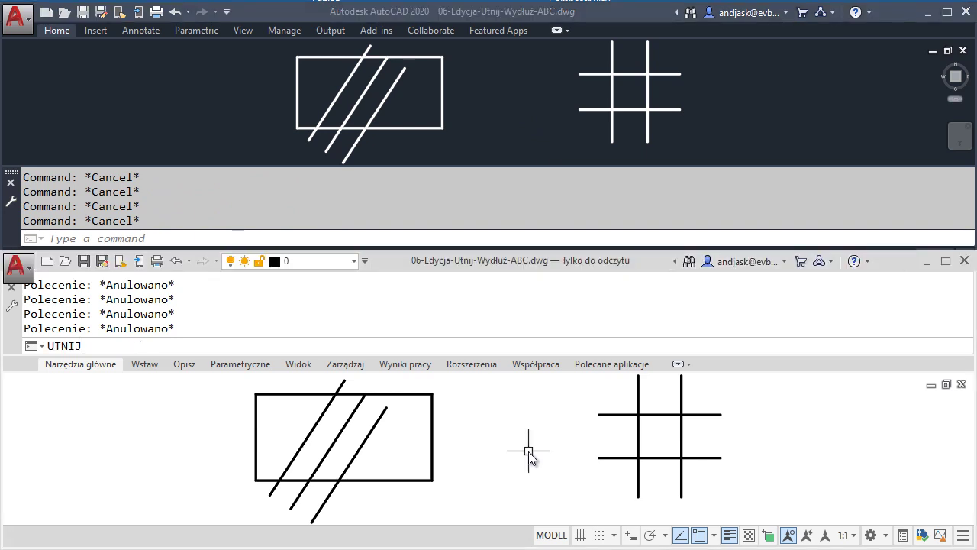
{"action": "key", "text": "Return"}
{"action": "key", "text": "Return"}
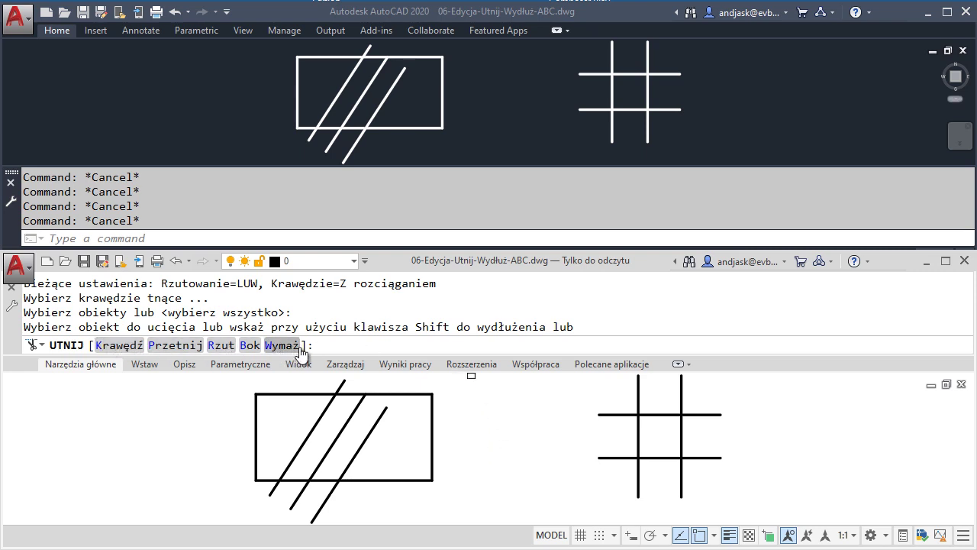
Step: In the English window, run TR with all edges, keep the Edge mode at No extend, then cancel
{"action": "left_click", "coordinate": [490, 181]}
{"action": "type", "text": "tr"}
{"action": "key", "text": "Return"}
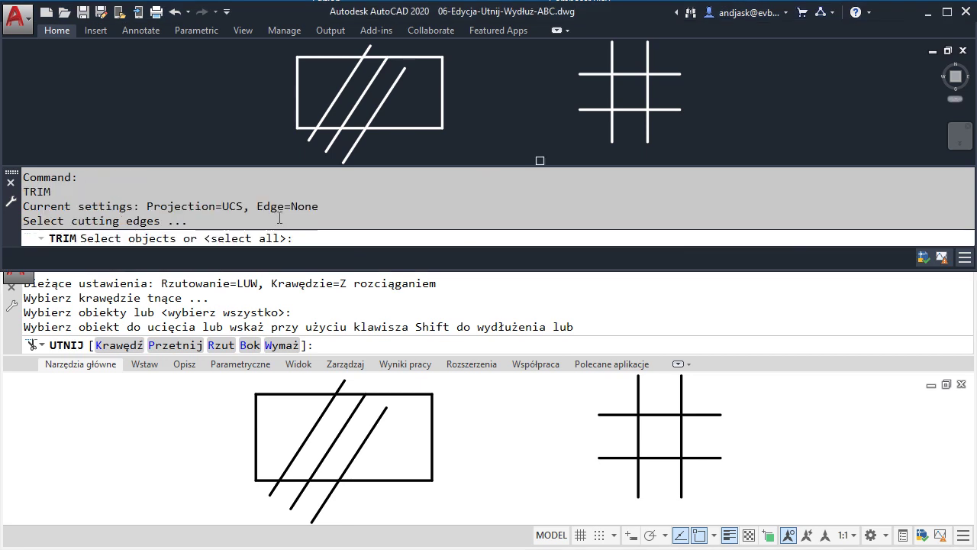
{"action": "key", "text": "Return"}
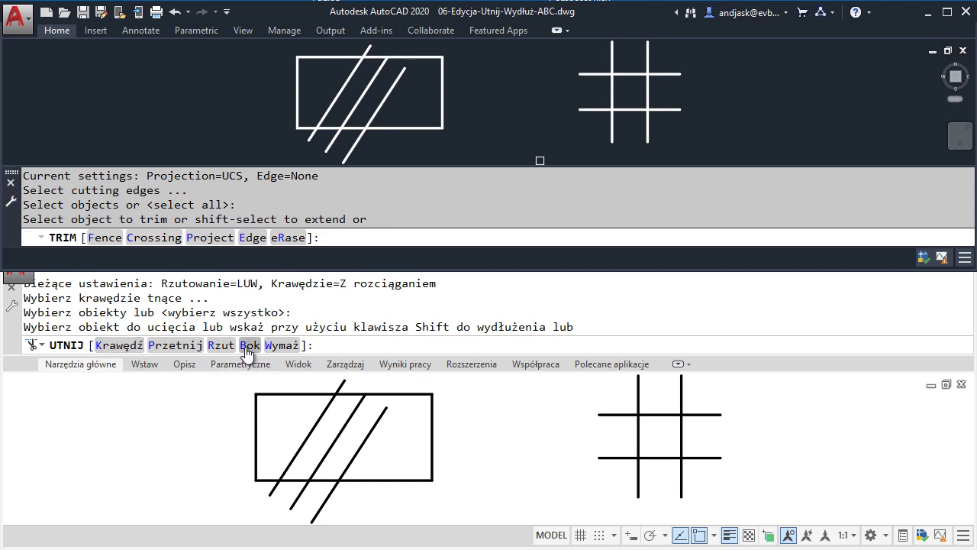
{"action": "left_click", "coordinate": [259, 241]}
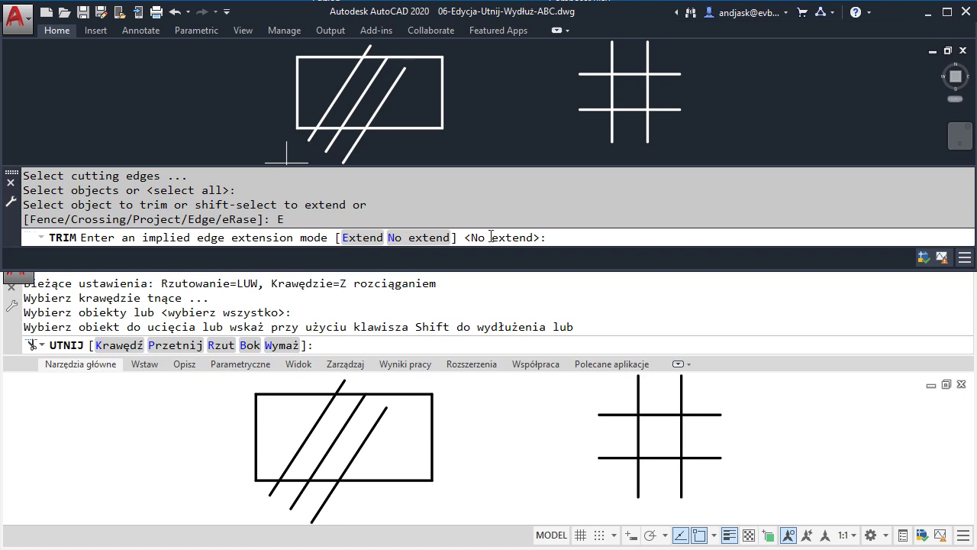
{"action": "key", "text": "Return"}
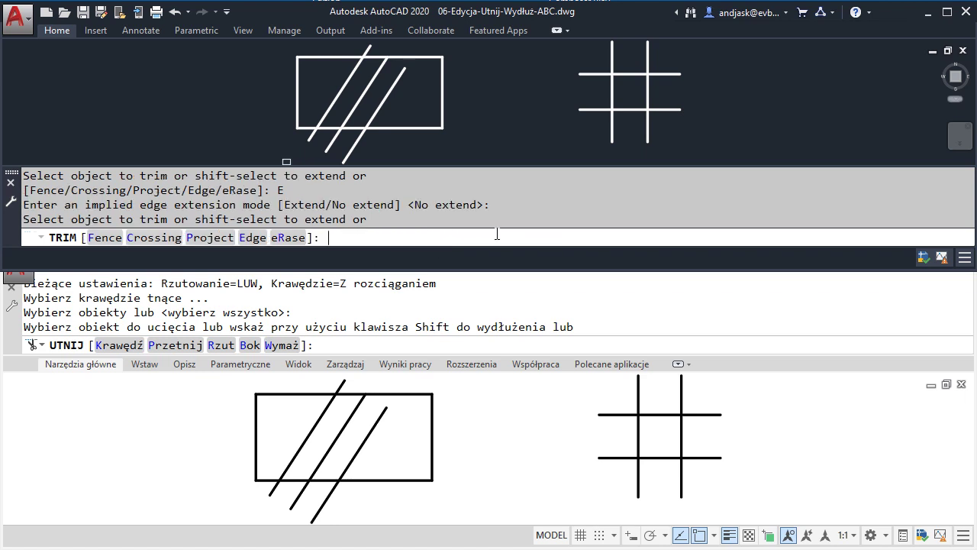
{"action": "key", "text": "Escape"}
{"action": "key", "text": "Escape"}
{"action": "key", "text": "Escape"}
{"action": "key", "text": "Escape"}
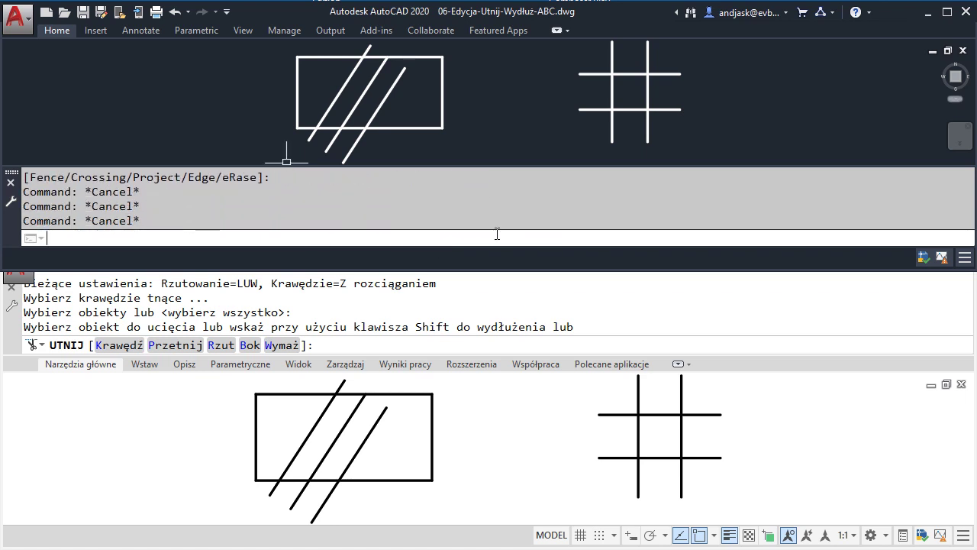
{"action": "key", "text": "Escape"}
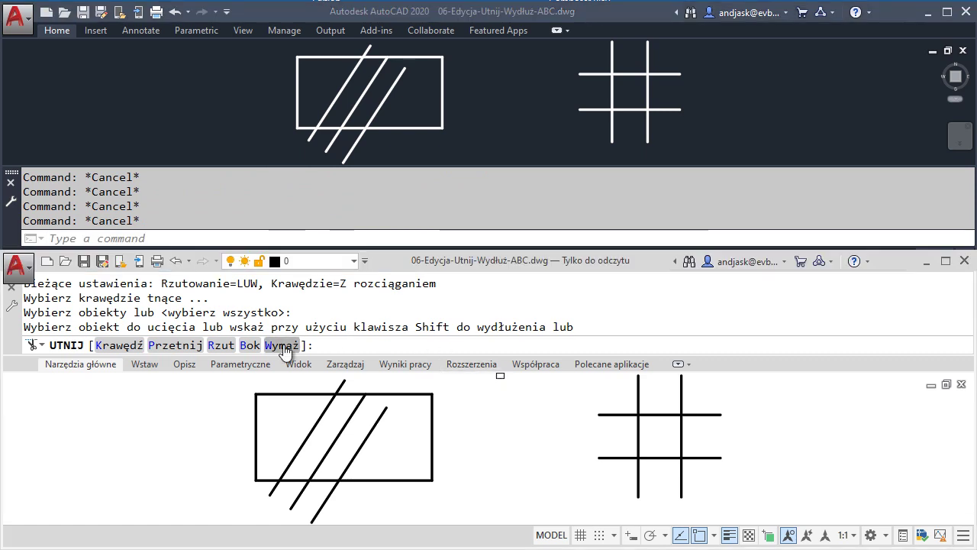
Step: Open the Polish trim's edge option, then start TR with all objects as edges in the English window
{"action": "left_click", "coordinate": [250, 346]}
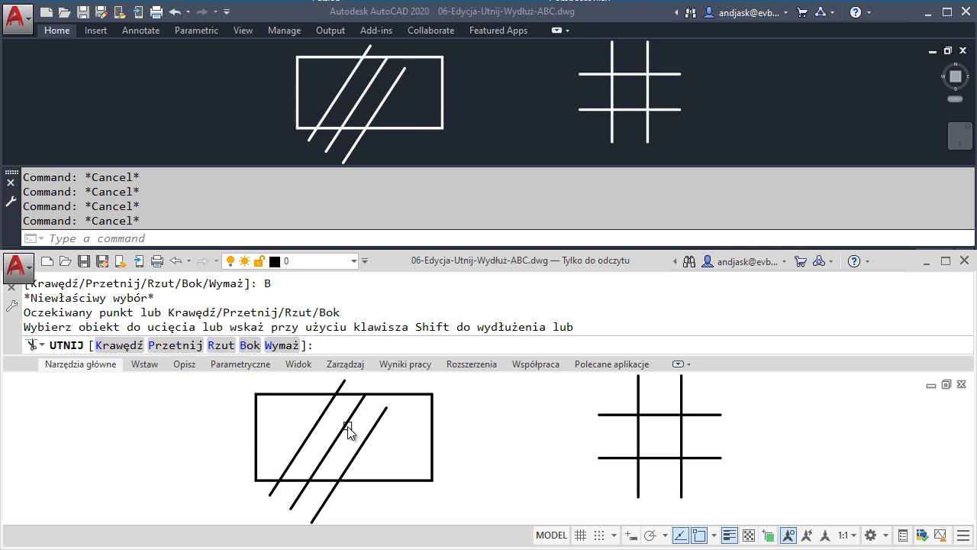
{"action": "left_click", "coordinate": [414, 13]}
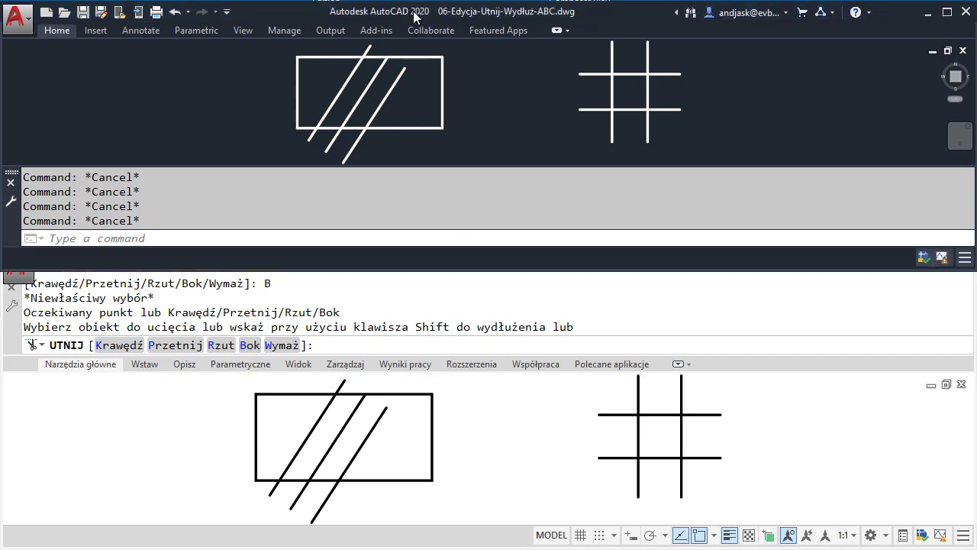
{"action": "type", "text": "tr"}
{"action": "key", "text": "Return"}
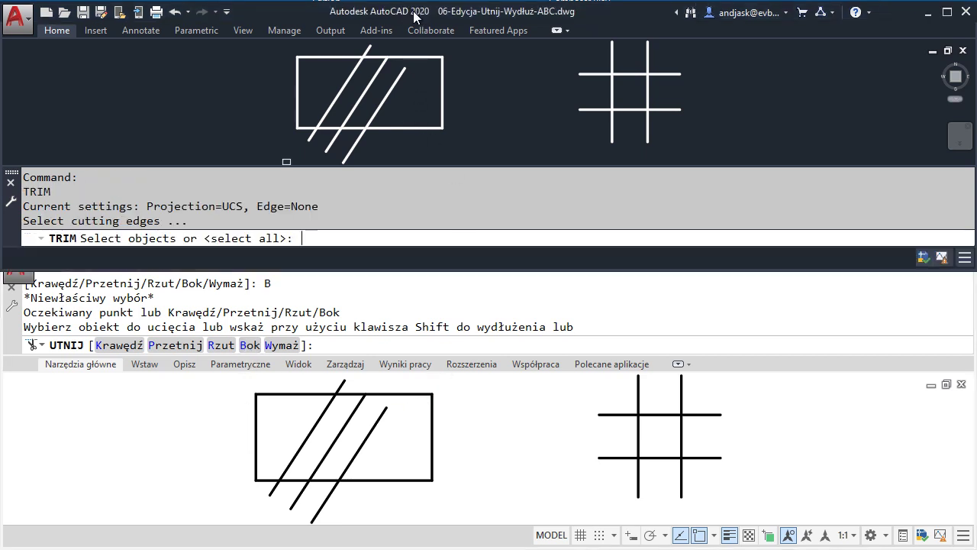
{"action": "key", "text": "Return"}
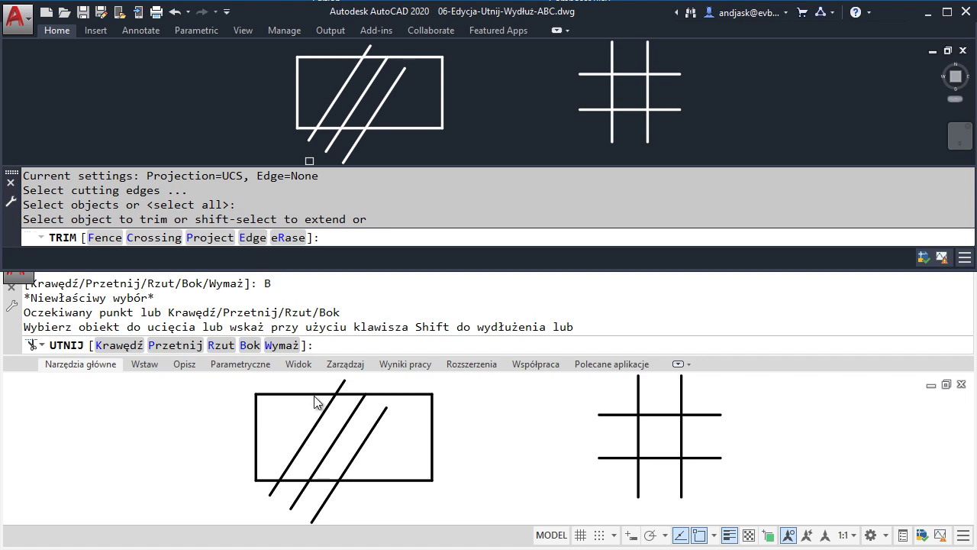
Step: Set the Polish trim's edge mode to Bezrozciągania (no extend) and begin a crossing window
{"action": "left_click", "coordinate": [486, 456]}
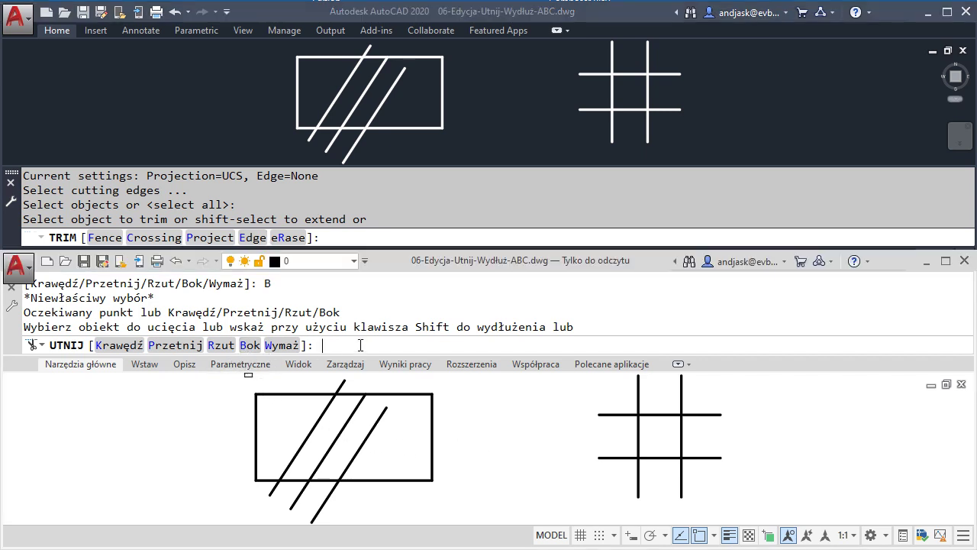
{"action": "type", "text": "_e"}
{"action": "key", "text": "Return"}
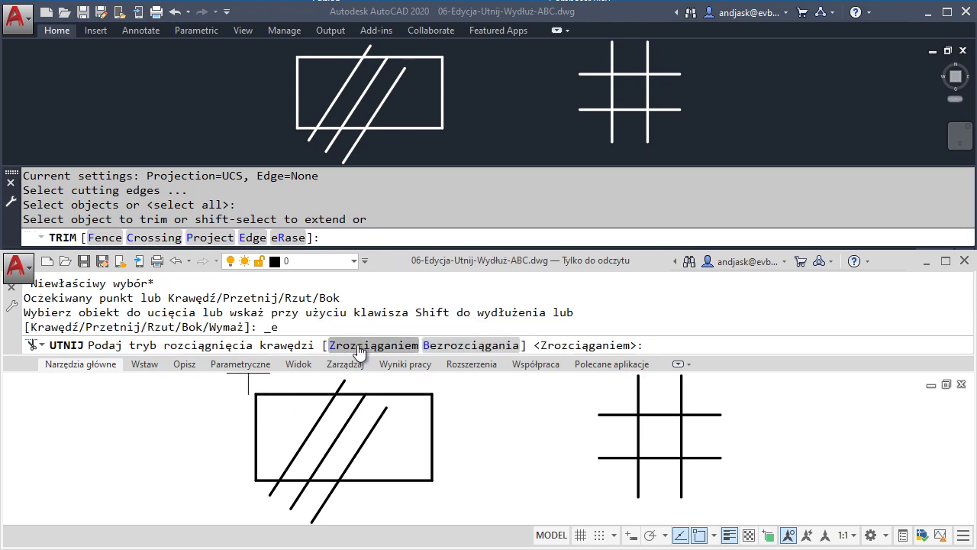
{"action": "left_click", "coordinate": [458, 346]}
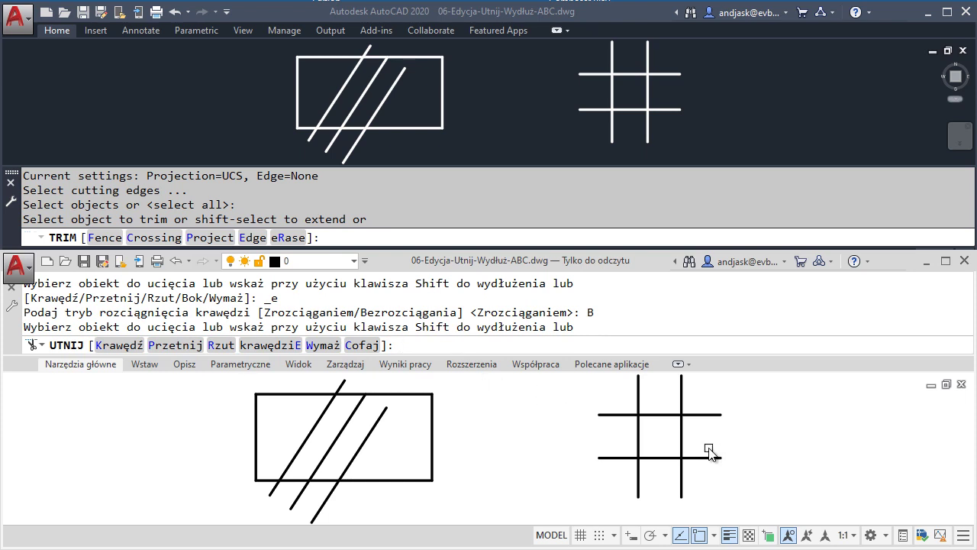
{"action": "left_click", "coordinate": [696, 430]}
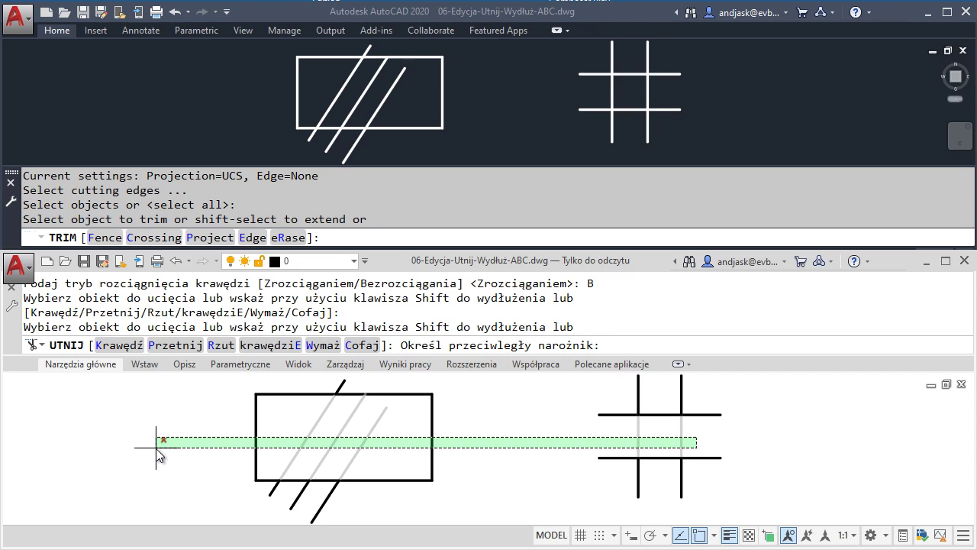
Step: Cancel the trim and drag both horizontal grid lines' left ends past the rectangle's left edge
{"action": "key", "text": "Escape"}
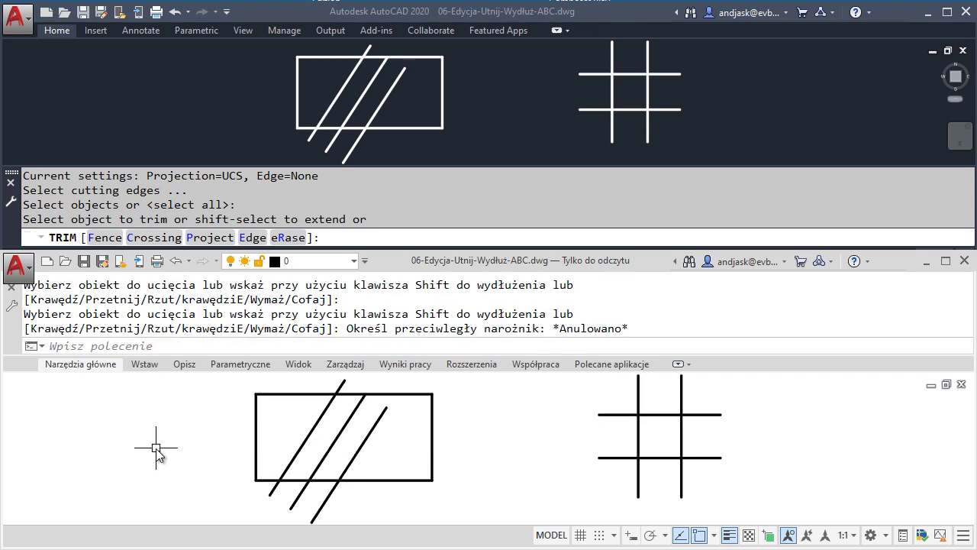
{"action": "left_click", "coordinate": [623, 415]}
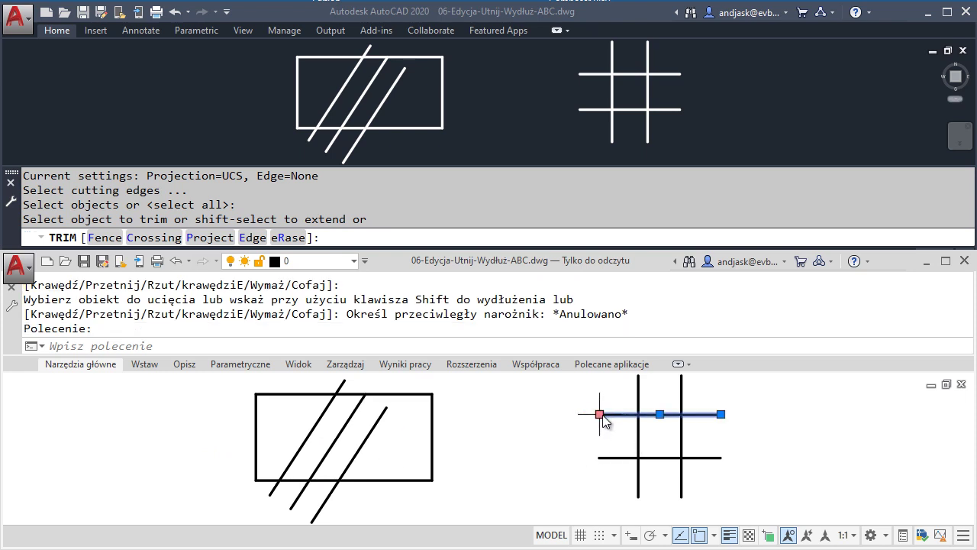
{"action": "left_click", "coordinate": [600, 414]}
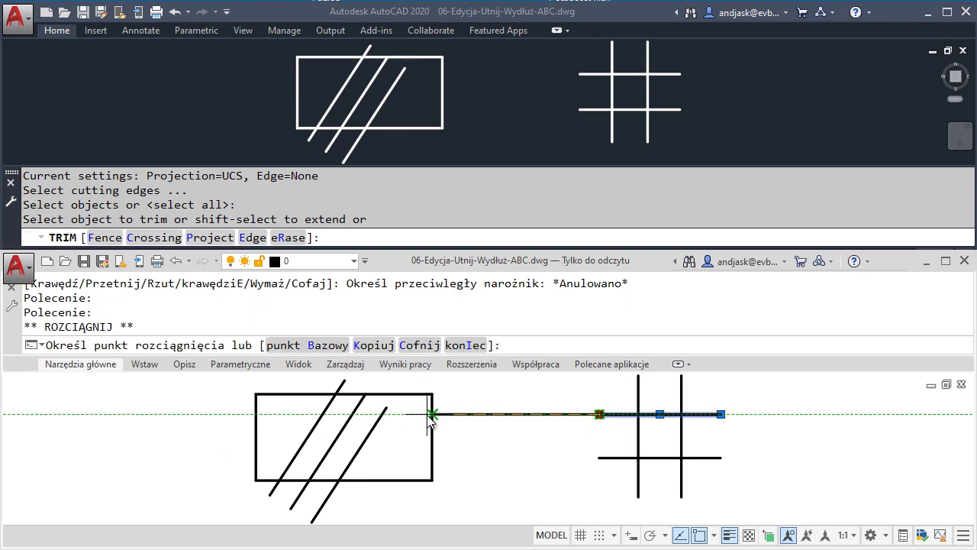
{"action": "left_click", "coordinate": [166, 419]}
{"action": "left_click", "coordinate": [604, 457]}
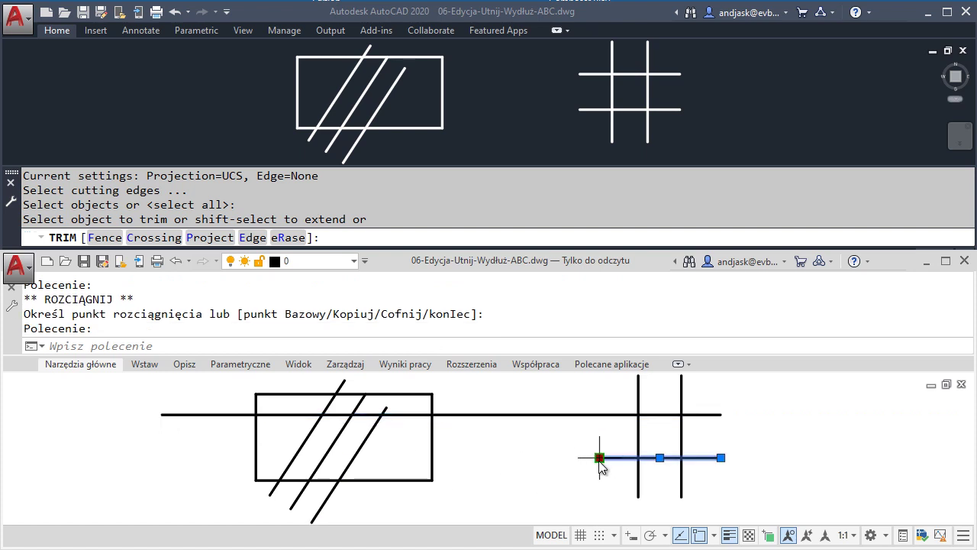
{"action": "left_click", "coordinate": [600, 458]}
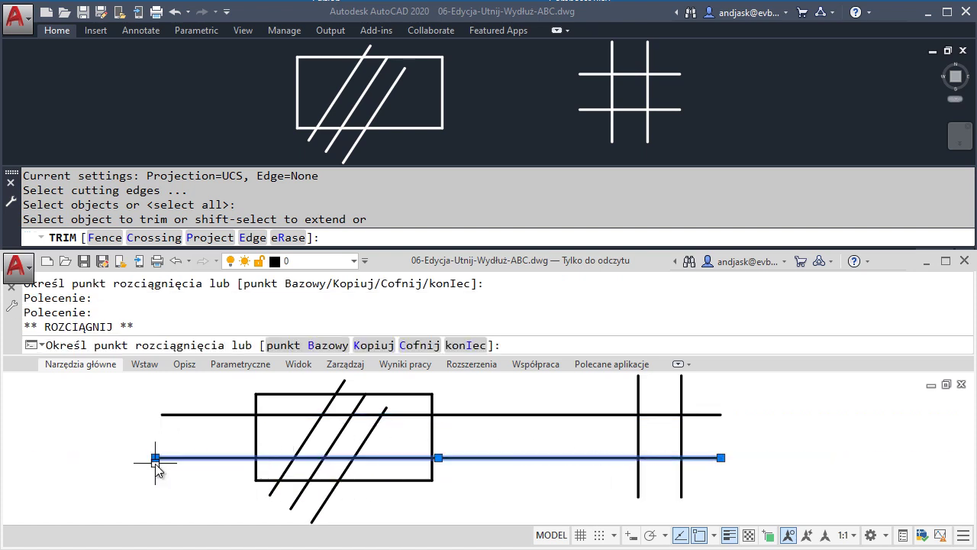
{"action": "left_click", "coordinate": [155, 458]}
{"action": "key", "text": "Escape"}
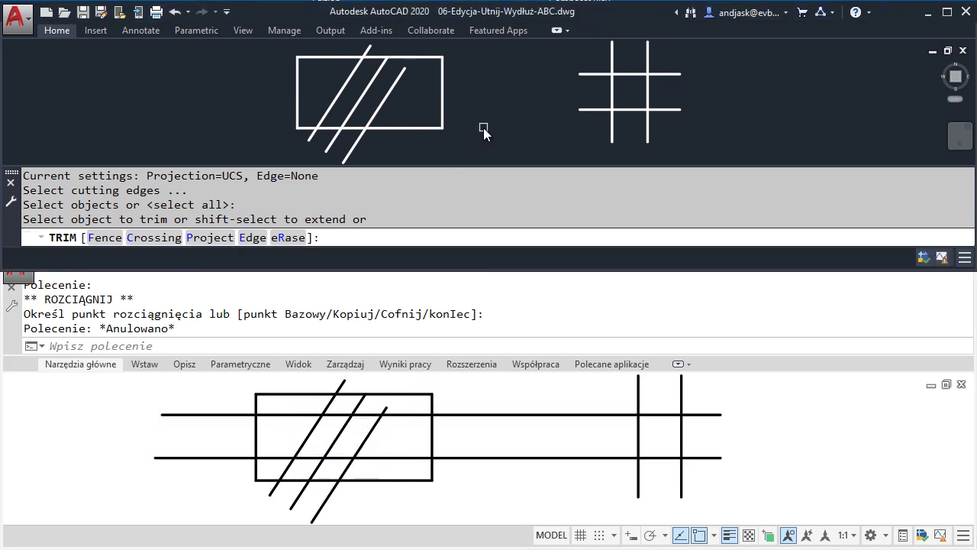
Step: Set the English trim's edge mode to Extend and try two crossing windows across the rectangle
{"action": "left_click", "coordinate": [249, 238]}
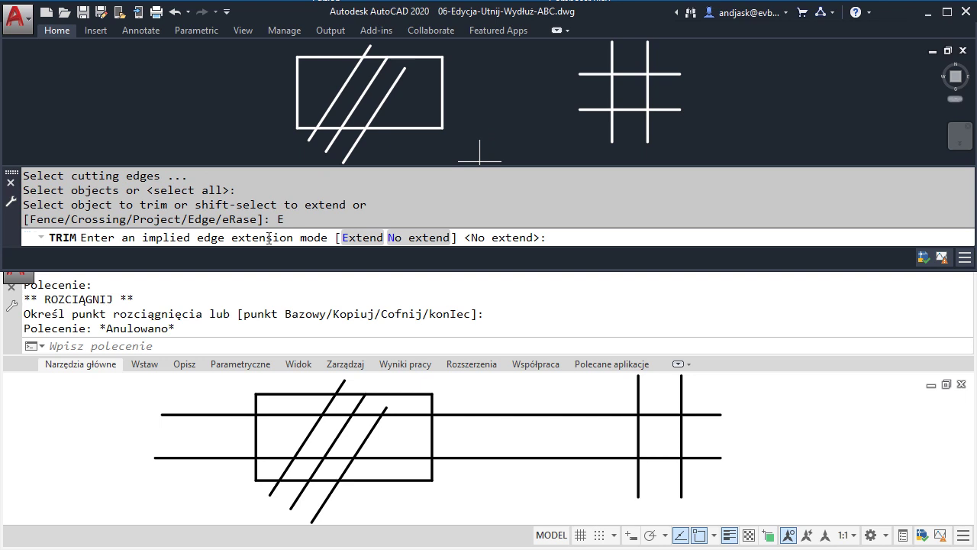
{"action": "left_click", "coordinate": [362, 240]}
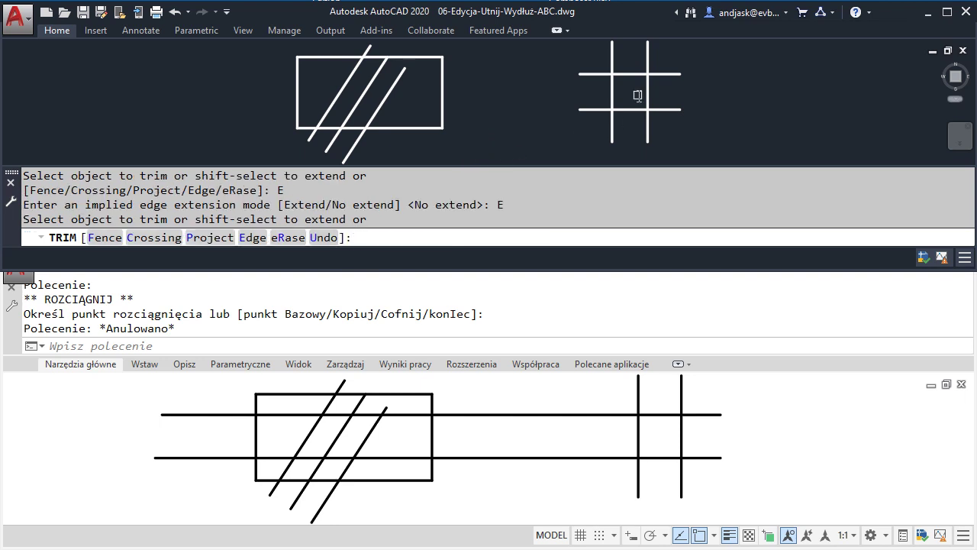
{"action": "left_click", "coordinate": [663, 90]}
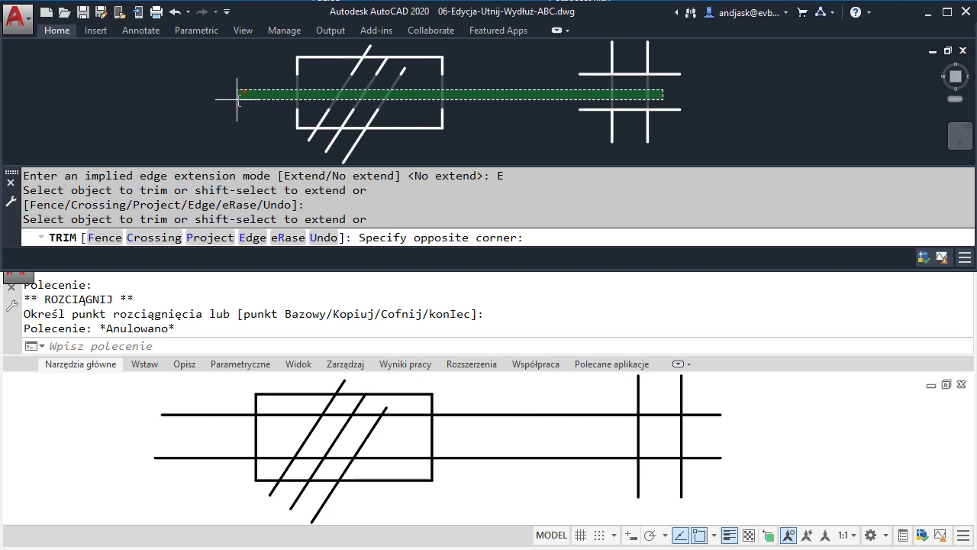
{"action": "left_click", "coordinate": [238, 100]}
{"action": "left_click", "coordinate": [663, 90]}
{"action": "left_click", "coordinate": [688, 90]}
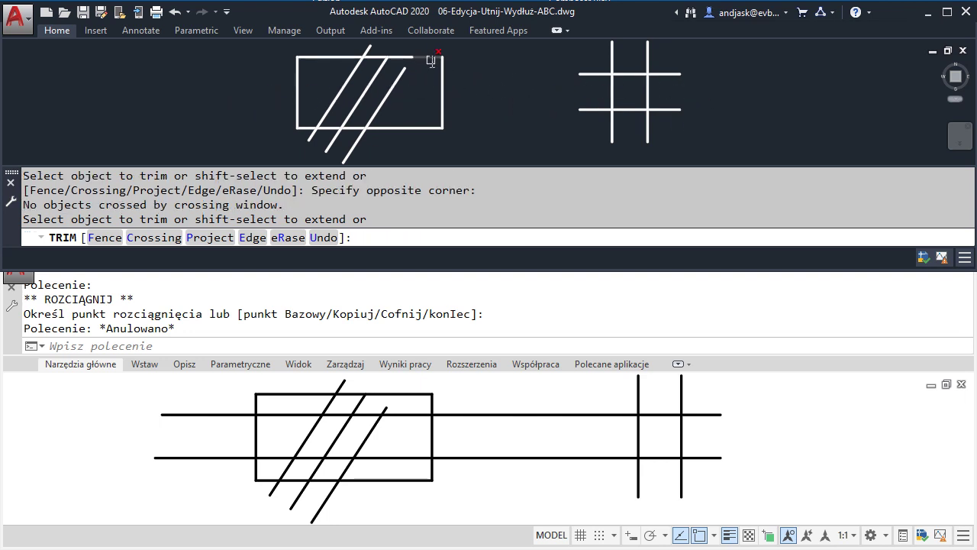
Step: Stretch the Polish drawing's rightmost diagonal above the rectangle's top, then cancel the English trim
{"action": "left_click", "coordinate": [416, 393]}
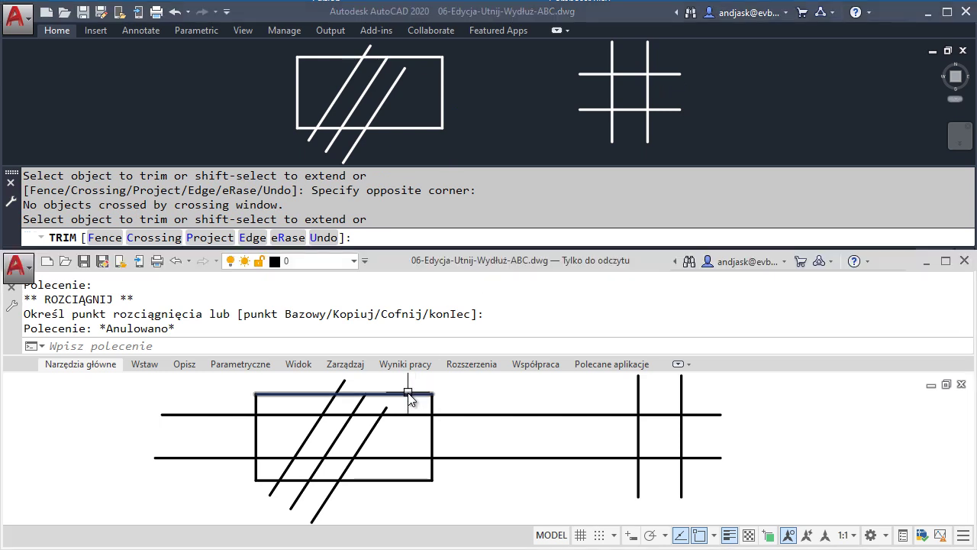
{"action": "left_click", "coordinate": [387, 409]}
{"action": "left_click", "coordinate": [387, 409]}
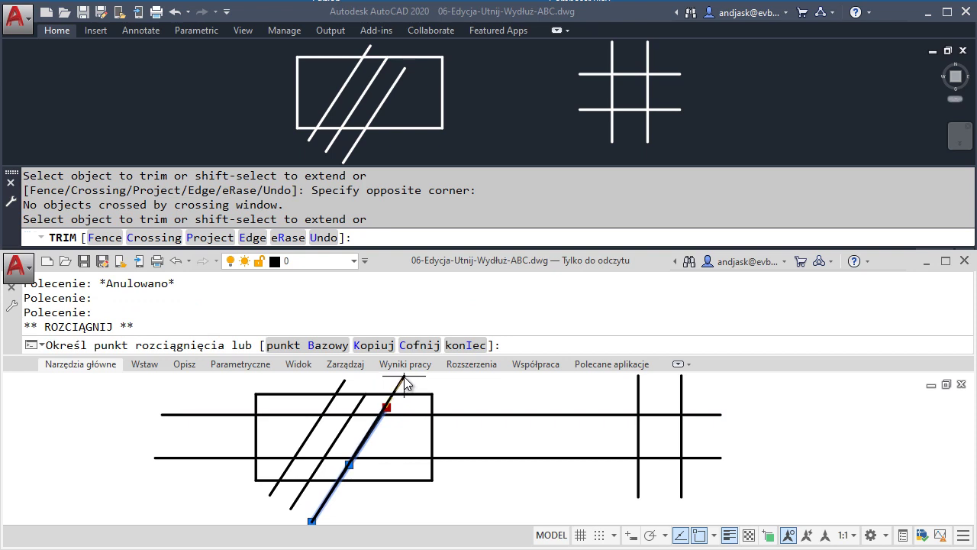
{"action": "left_click", "coordinate": [404, 378]}
{"action": "key", "text": "Escape"}
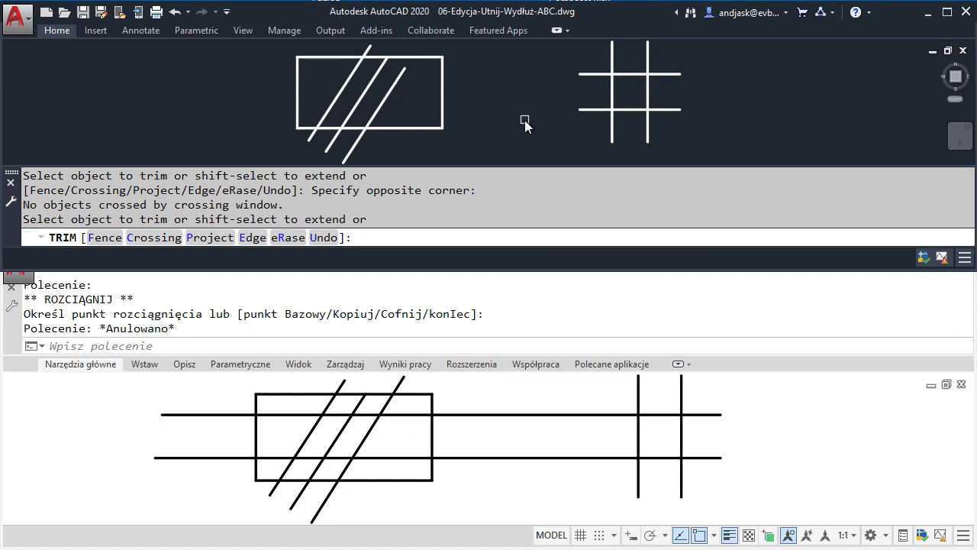
{"action": "key", "text": "Escape"}
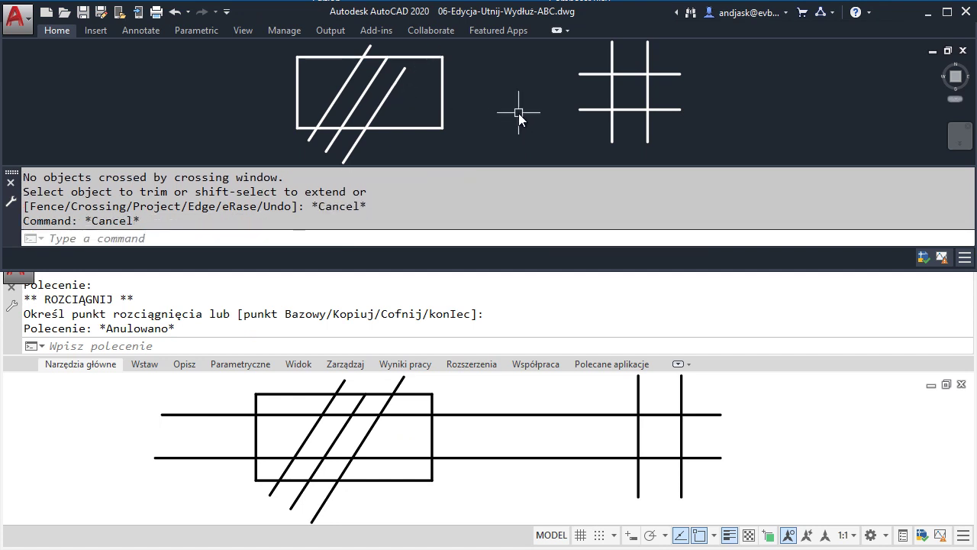
Step: Clear pending commands in the Polish window and repeat UTNIJ with Enter
{"action": "left_click", "coordinate": [544, 434]}
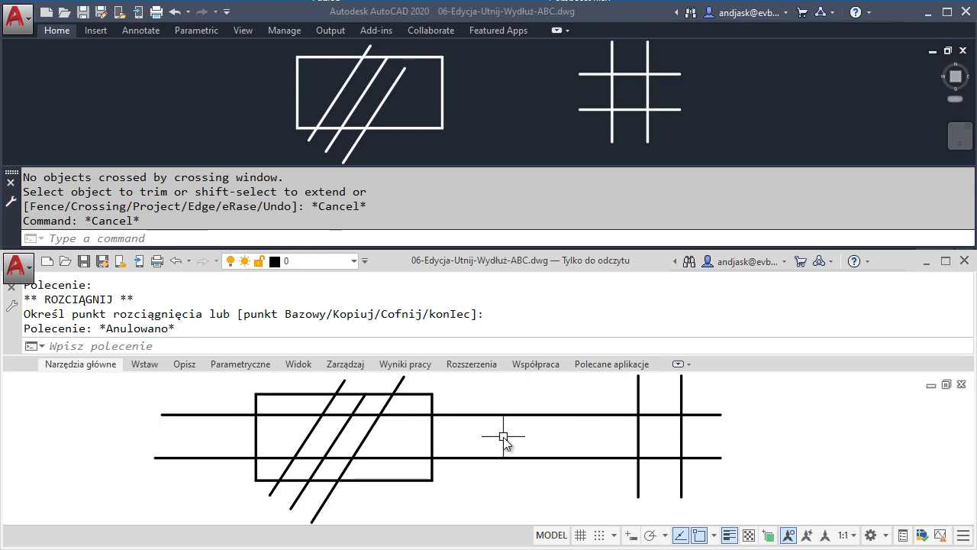
{"action": "key", "text": "Escape"}
{"action": "key", "text": "Escape"}
{"action": "key", "text": "Escape"}
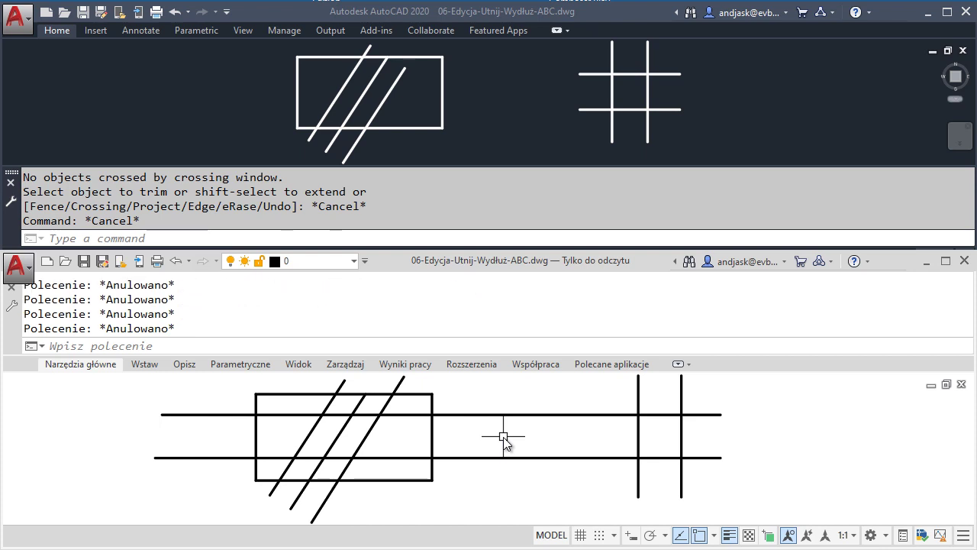
{"action": "key", "text": "Return"}
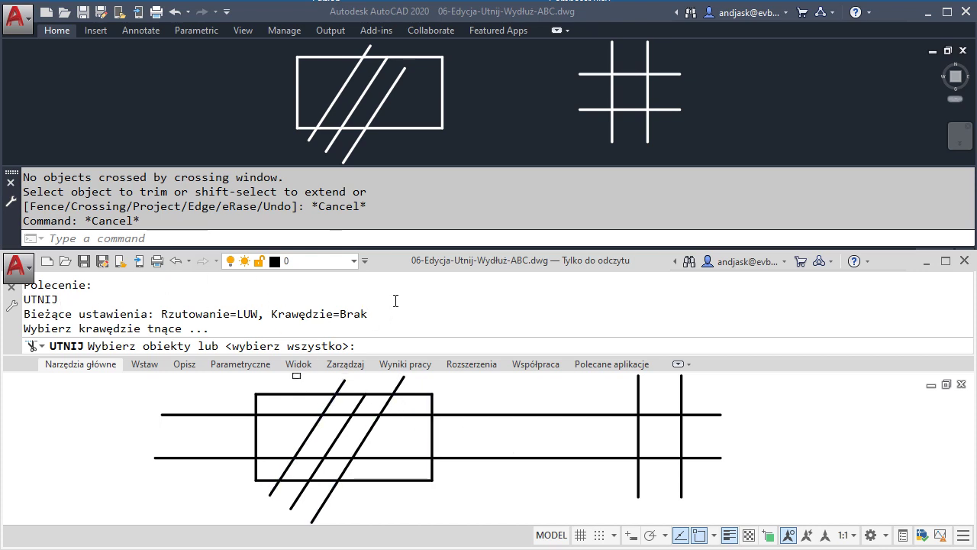
Step: Use all objects as cutting edges and set edge mode to Bezrozciągania via _e and b
{"action": "key", "text": "Return"}
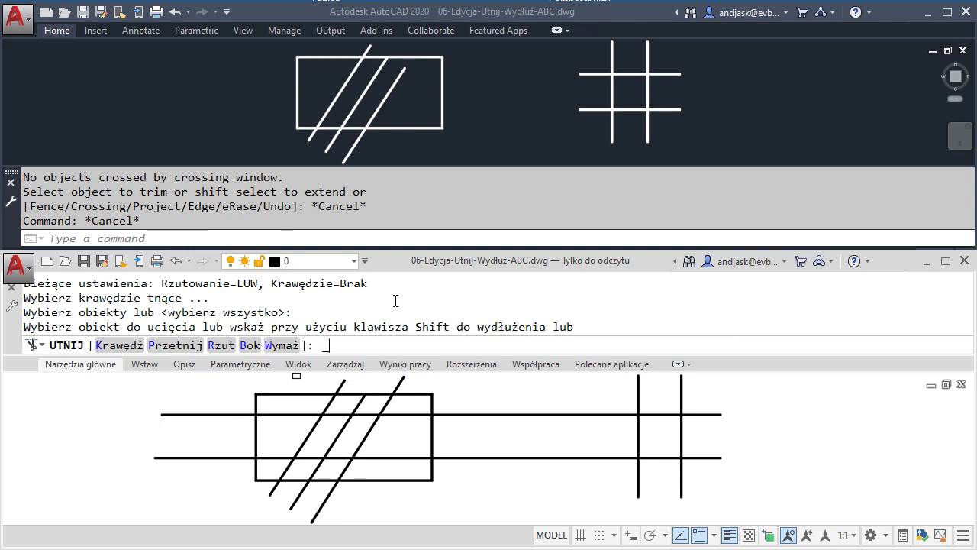
{"action": "type", "text": "e"}
{"action": "key", "text": "Return"}
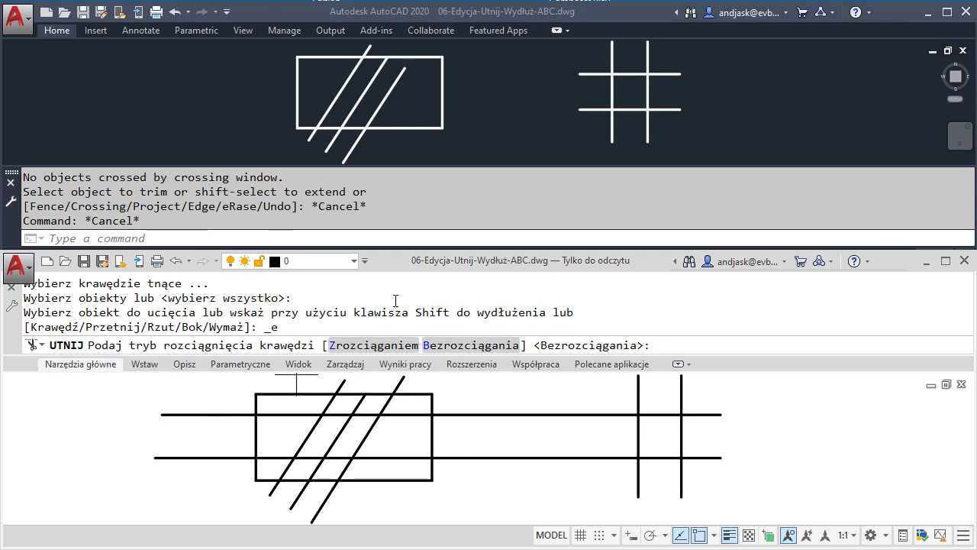
{"action": "type", "text": "b"}
{"action": "key", "text": "Return"}
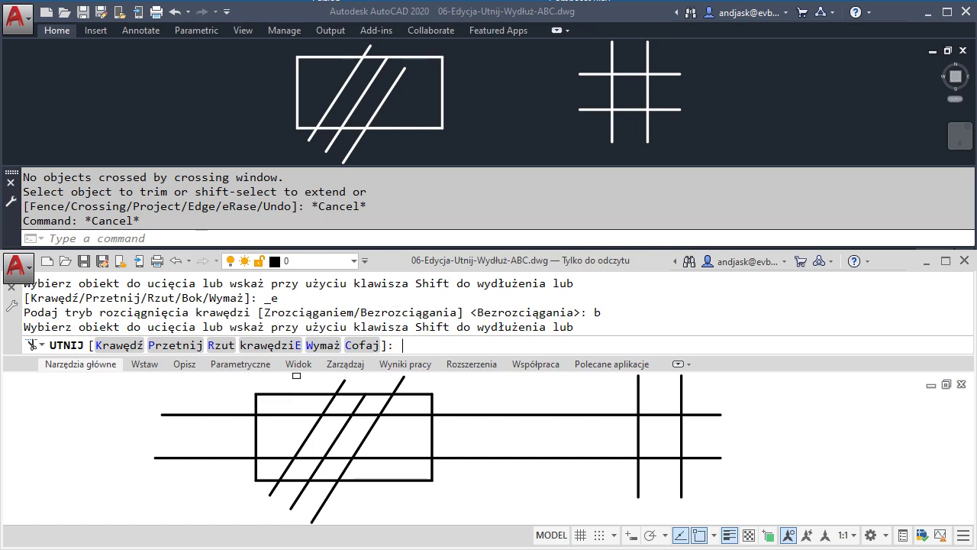